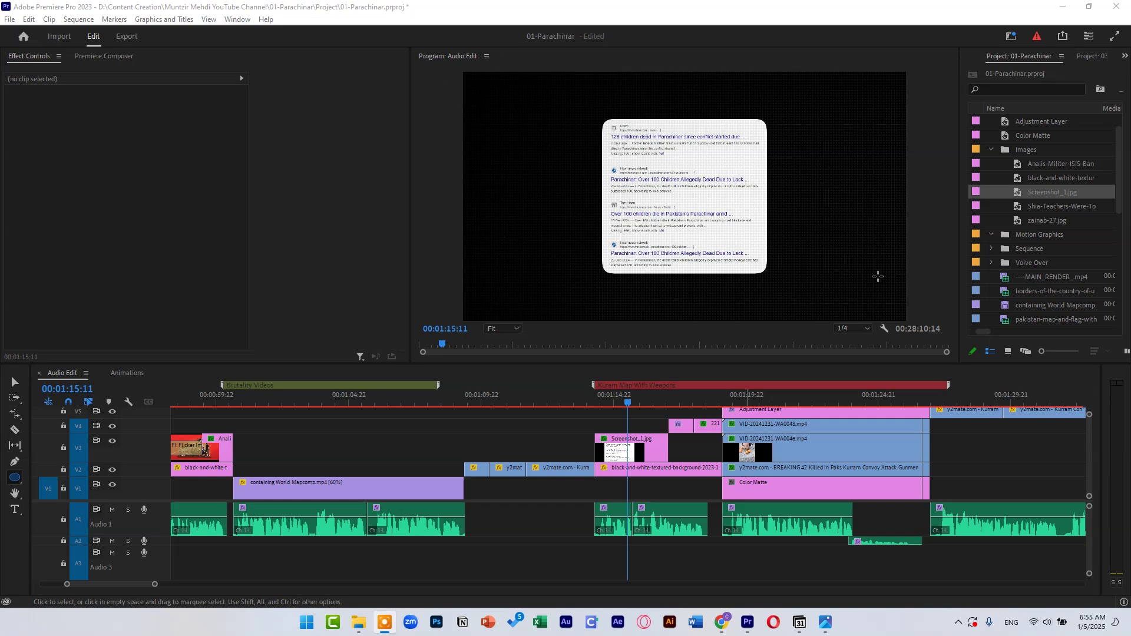
# Try drawing a rectangle shape over the screenshot card in the program monitor, and undo it
pyautogui.click(766, 121)
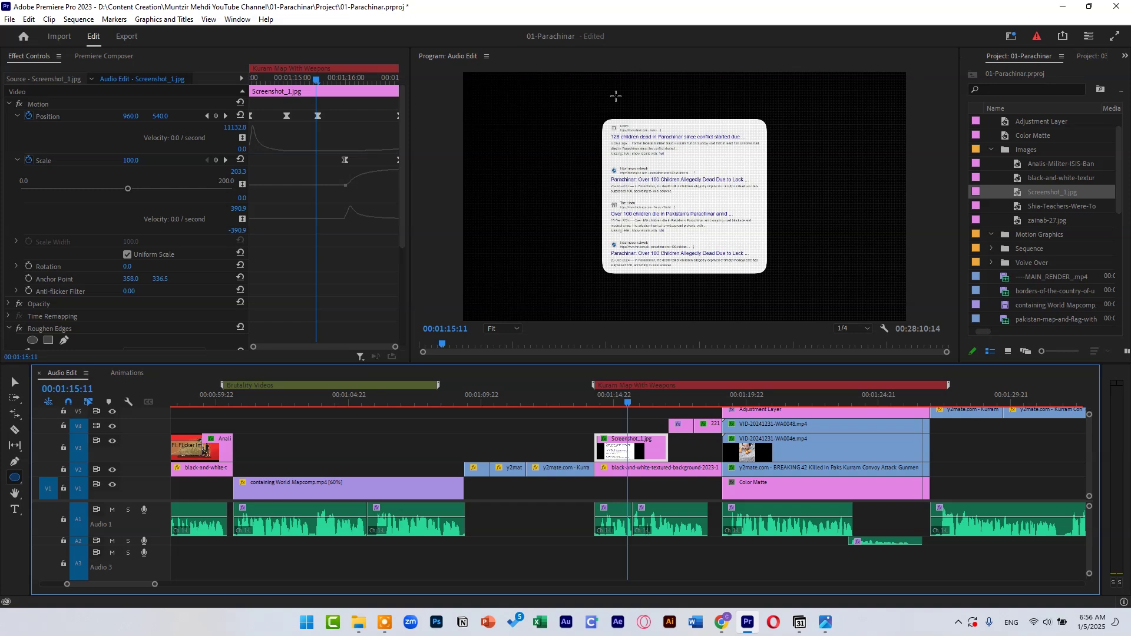
pyautogui.press('F10')
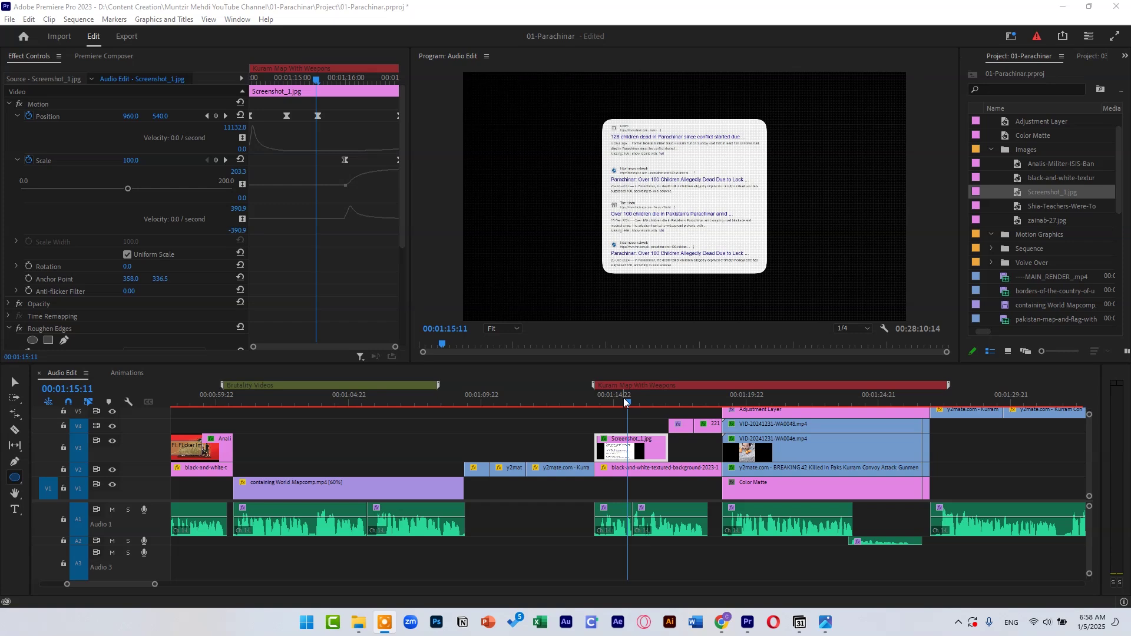
pyautogui.click(640, 422)
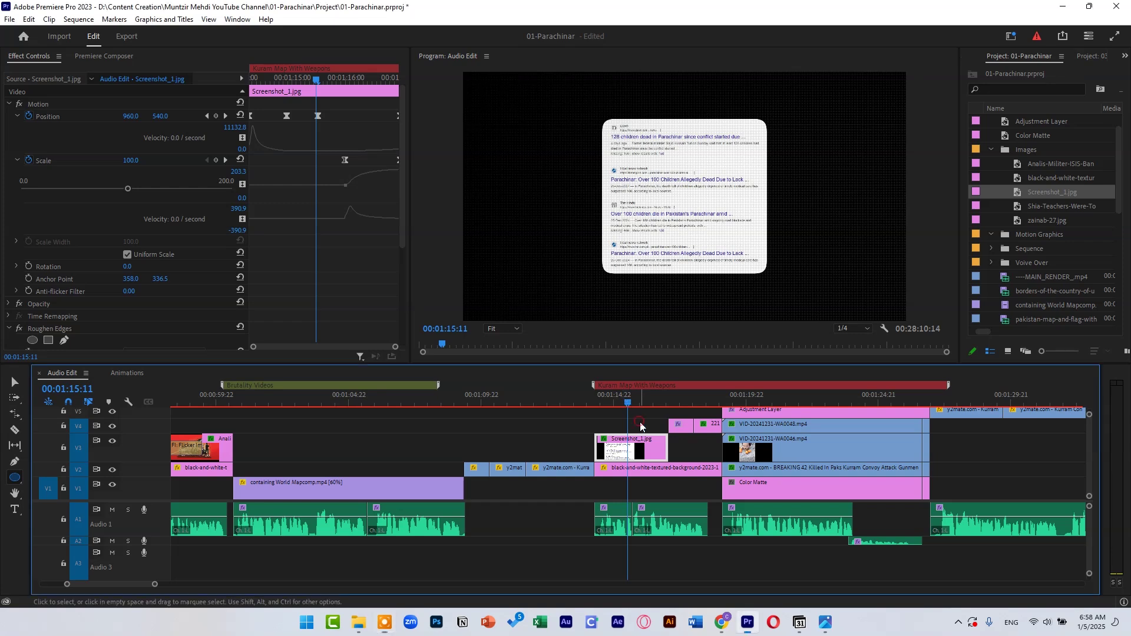
pyautogui.click(645, 454)
pyautogui.click(15, 477)
pyautogui.moveTo(605, 121); pyautogui.dragTo(771, 280)
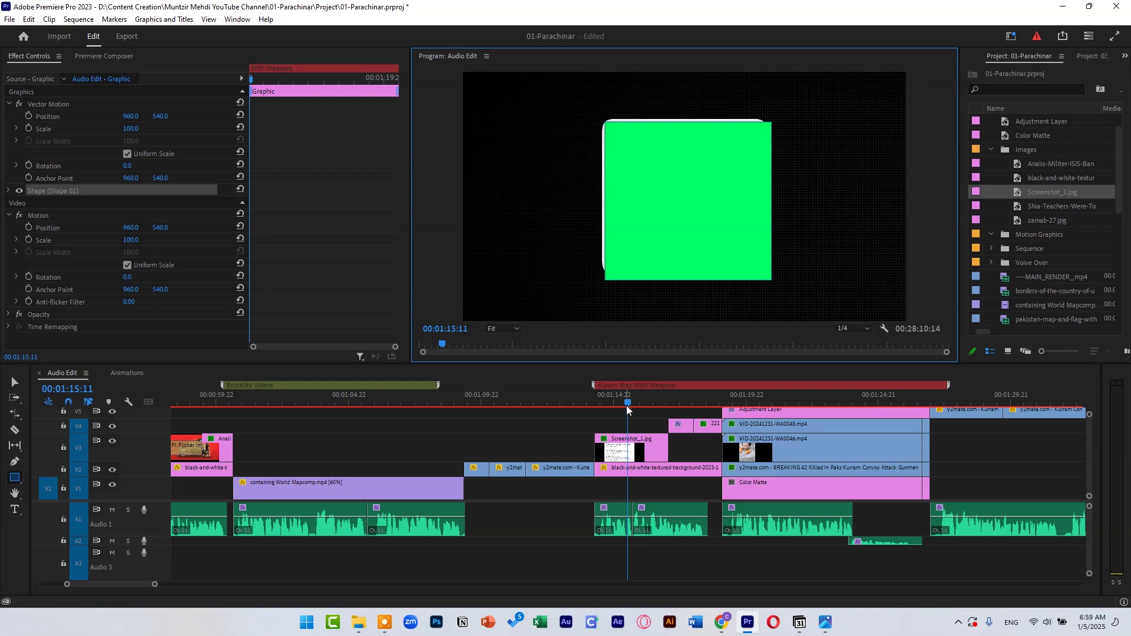
pyautogui.hotkey('ctrl', 'z')
# With the Screenshot_1.jpg clip selected, search the effects for "rough" and select Roughen Edges
pyautogui.click(624, 447)
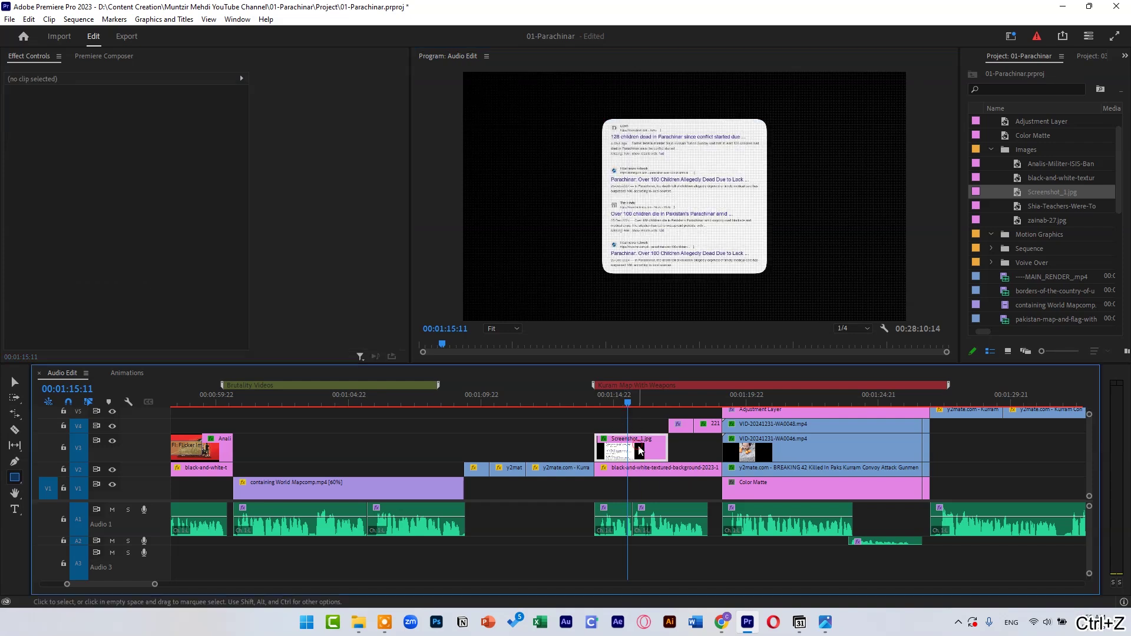
pyautogui.moveTo(961, 176); pyautogui.dragTo(897, 177)
pyautogui.click(1124, 55)
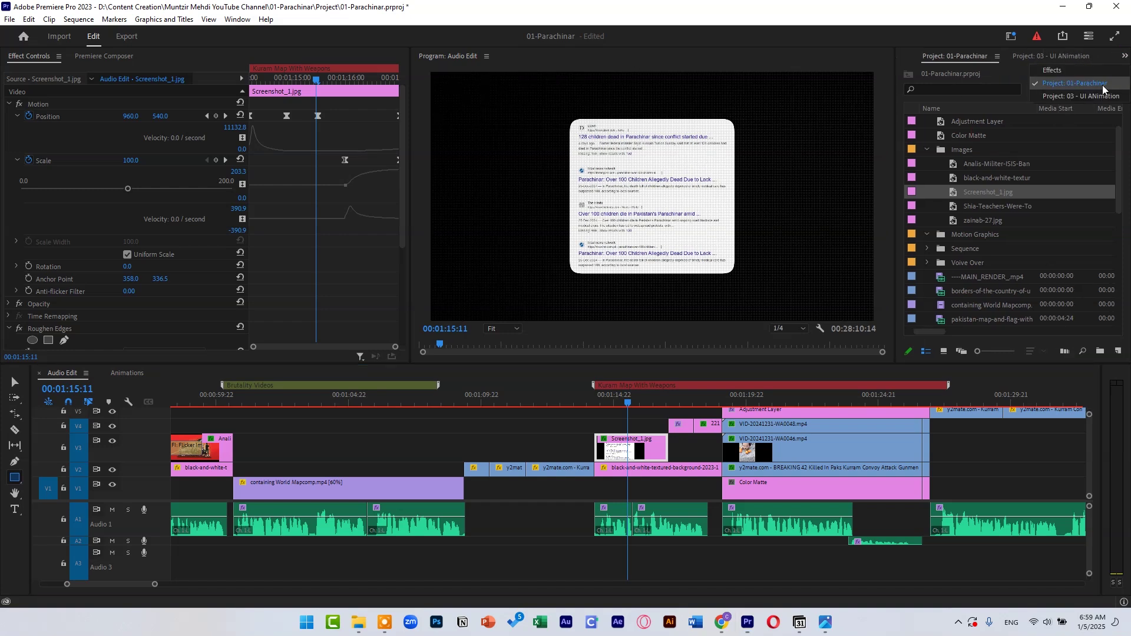
pyautogui.click(1060, 83)
pyautogui.click(950, 71)
pyautogui.press('BackSpace')
pyautogui.press('BackSpace')
pyautogui.write('oug')
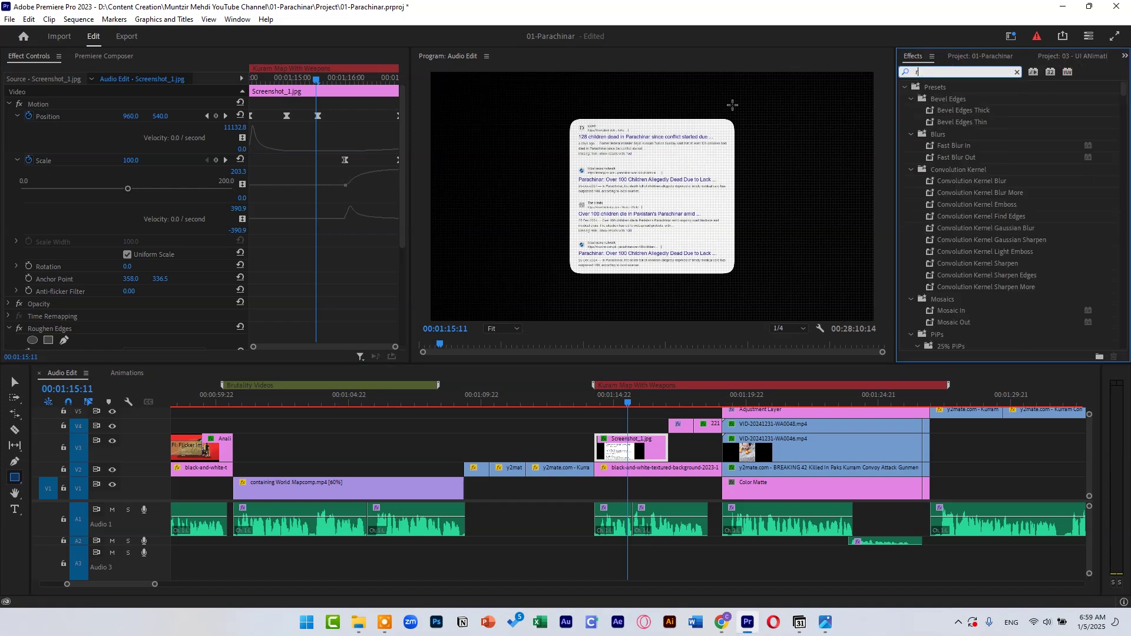
pyautogui.write('h')
pyautogui.click(947, 156)
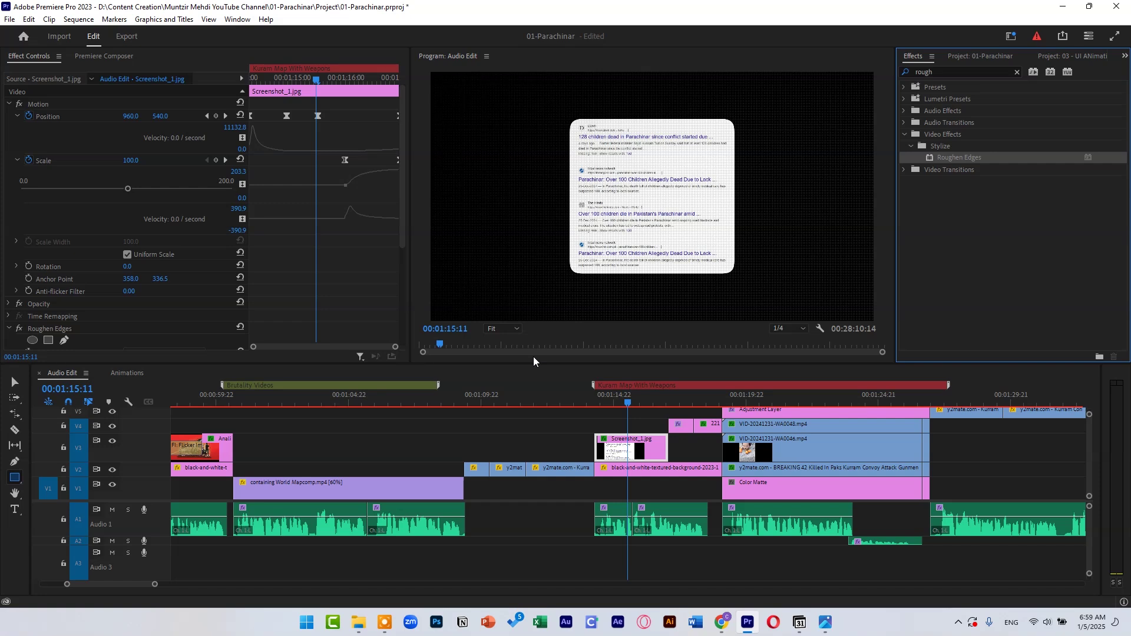
# Compare the Screenshot_1.jpg clip with Roughen Edges off and on, and move the playhead to 00:01:14:09
pyautogui.click(20, 329)
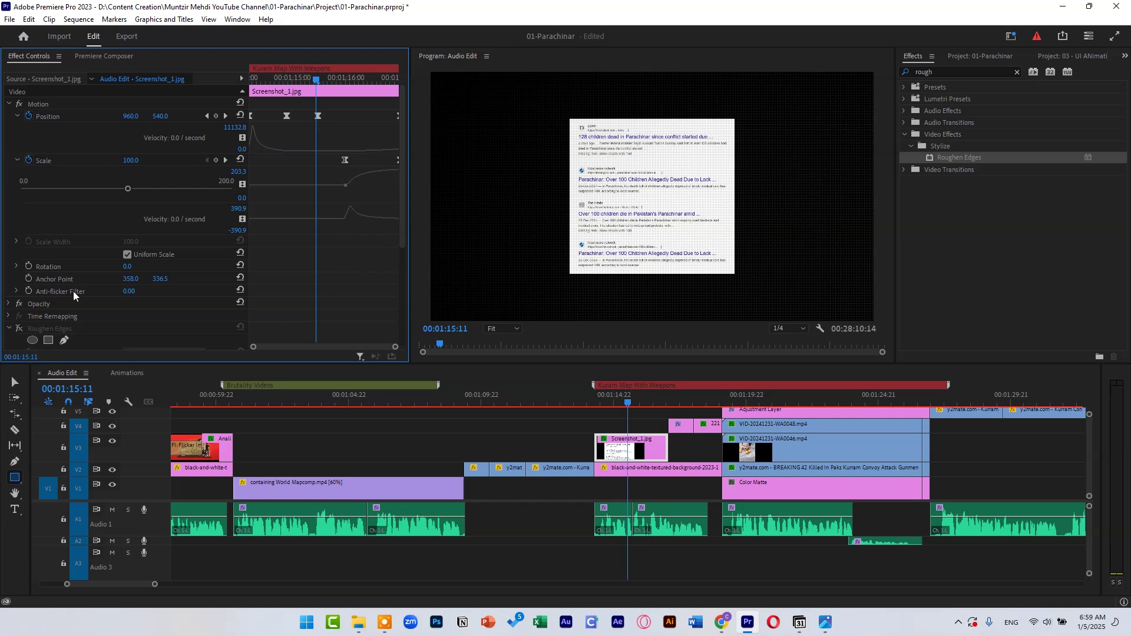
pyautogui.click(21, 327)
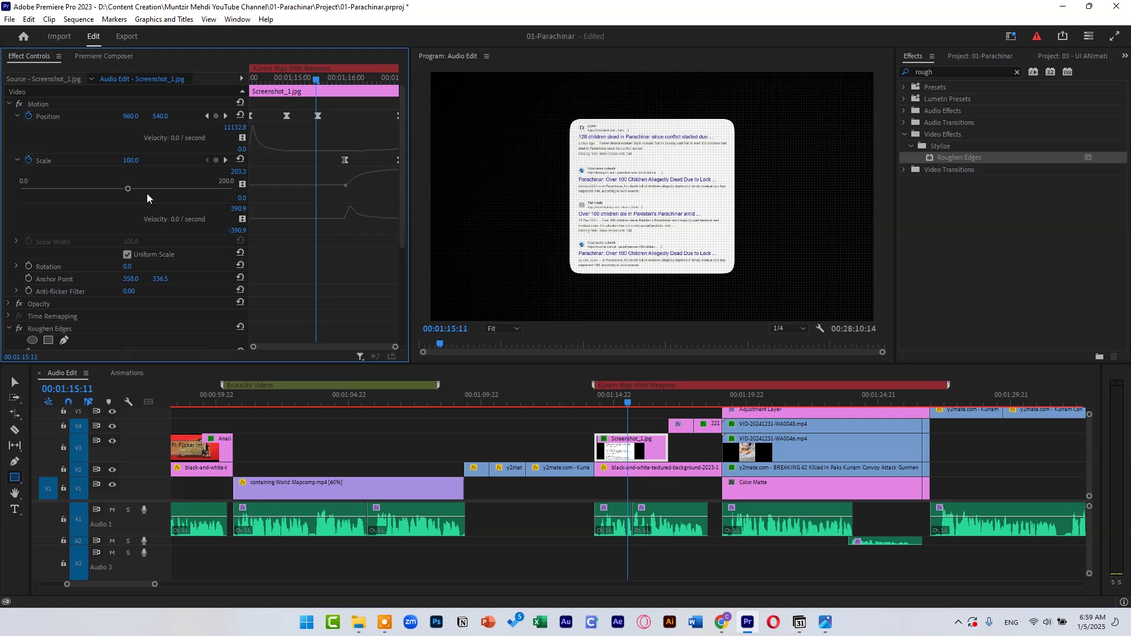
pyautogui.moveTo(279, 77); pyautogui.dragTo(257, 93)
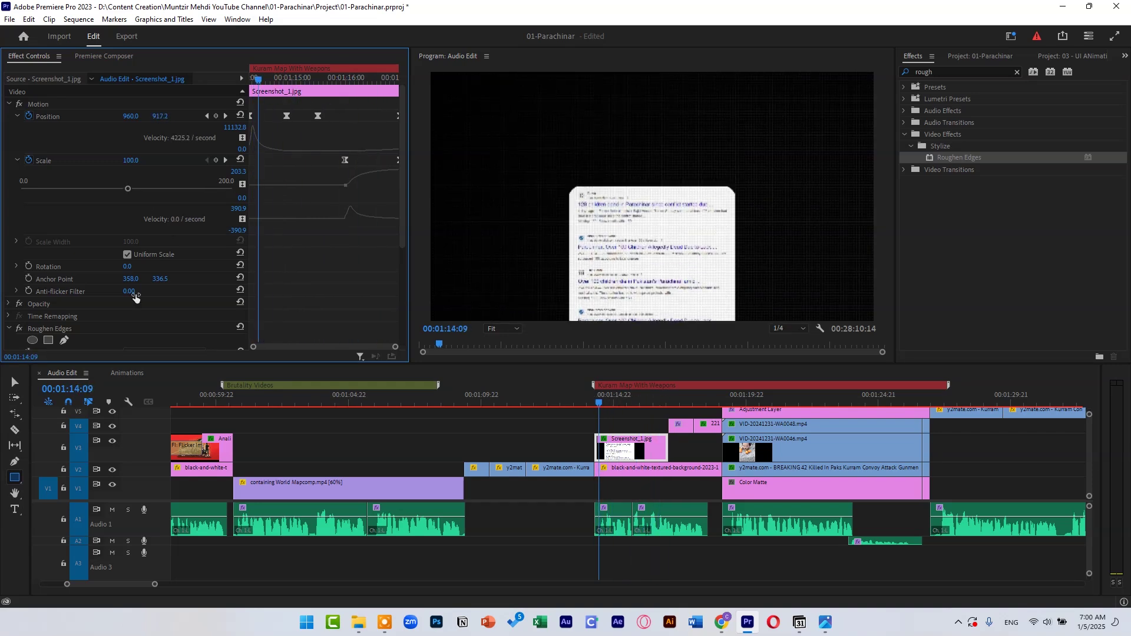
# Disable the existing Screenshot_1.jpg clip and place a fresh copy of the image on track V4 above it, trimmed to the same start
pyautogui.click(625, 443)
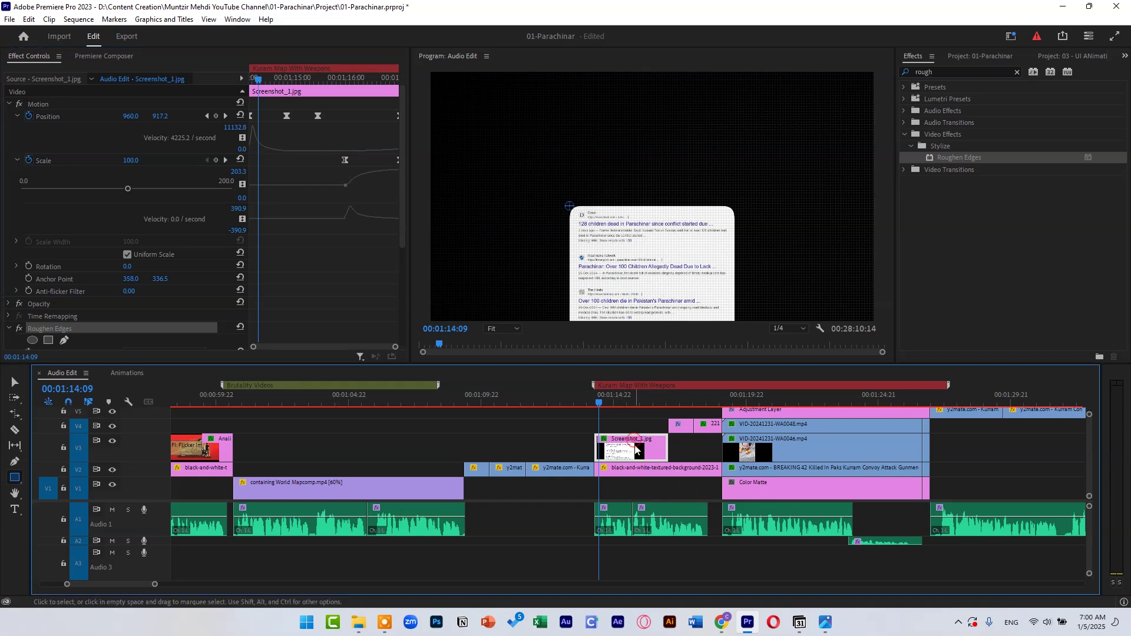
pyautogui.hotkey('shift', 'e')
pyautogui.click(995, 56)
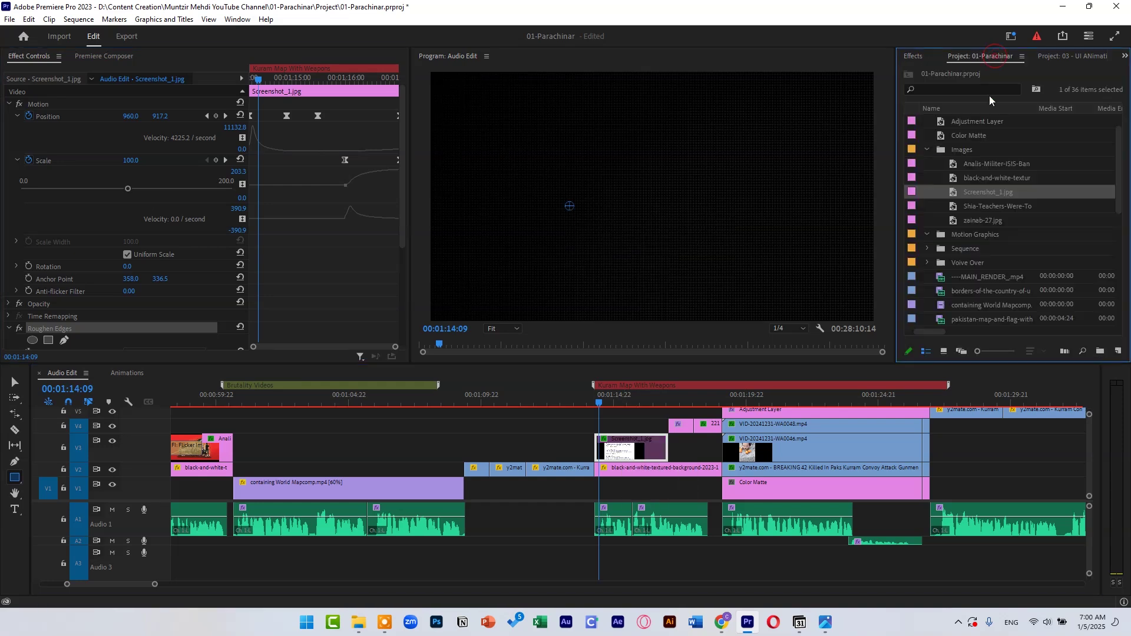
pyautogui.moveTo(977, 193); pyautogui.dragTo(596, 426)
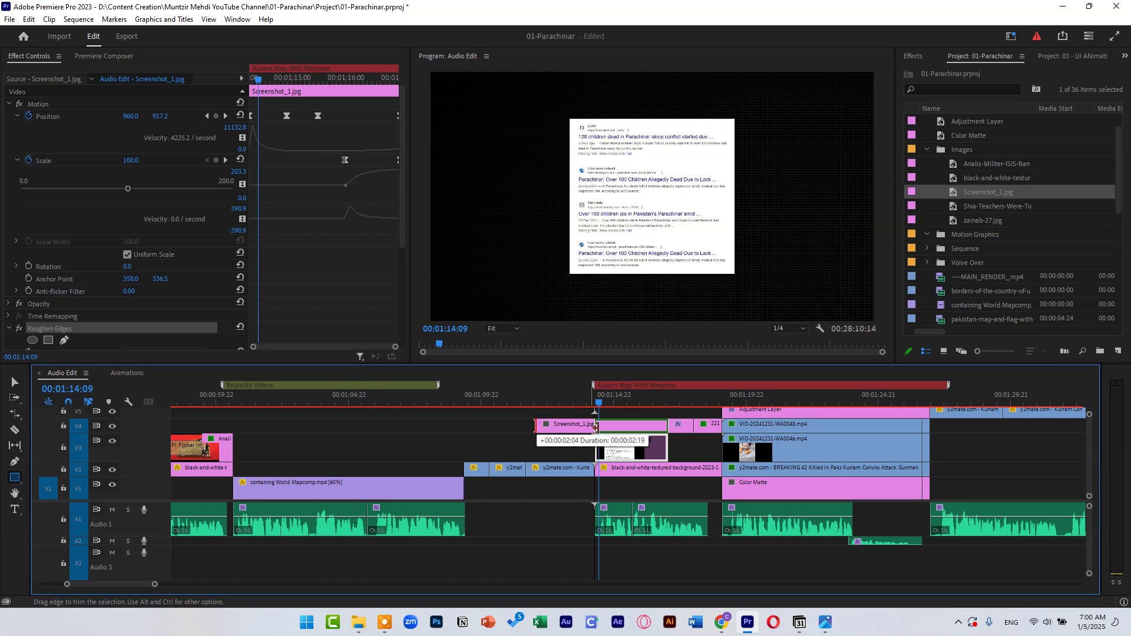
# Apply the Roughen Edges effect to the new Screenshot_1.jpg clip on V4 and inspect its upper-left corner at 100% preview zoom
pyautogui.click(913, 56)
pyautogui.moveTo(959, 159); pyautogui.dragTo(627, 424)
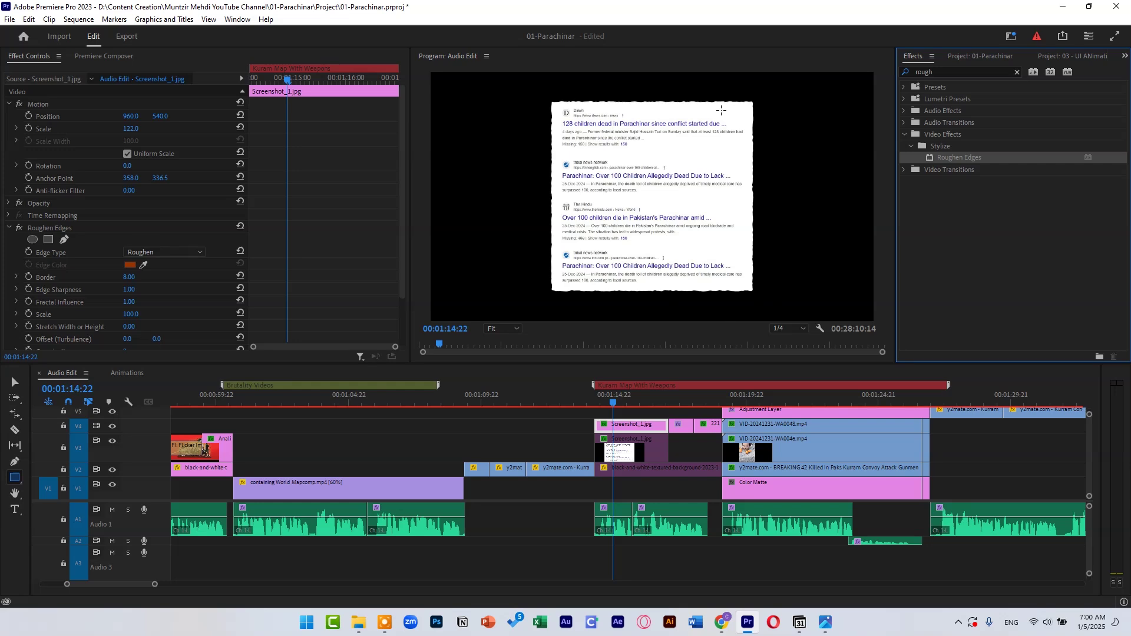
pyautogui.click(496, 331)
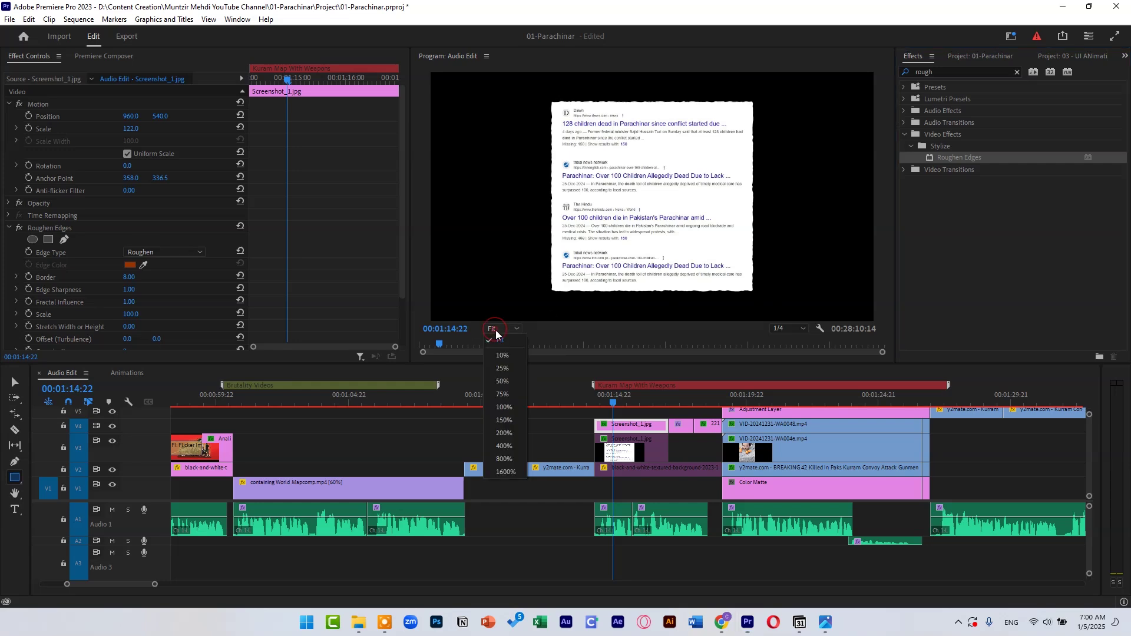
pyautogui.click(509, 408)
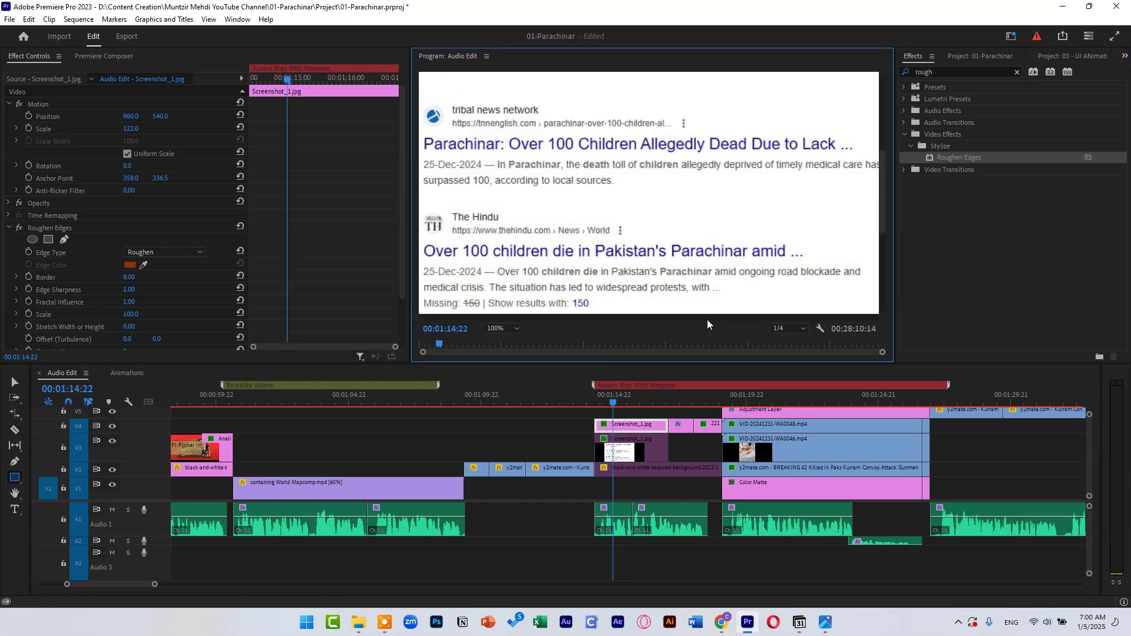
pyautogui.moveTo(708, 320); pyautogui.dragTo(596, 316)
pyautogui.scroll(3, 885, 208)
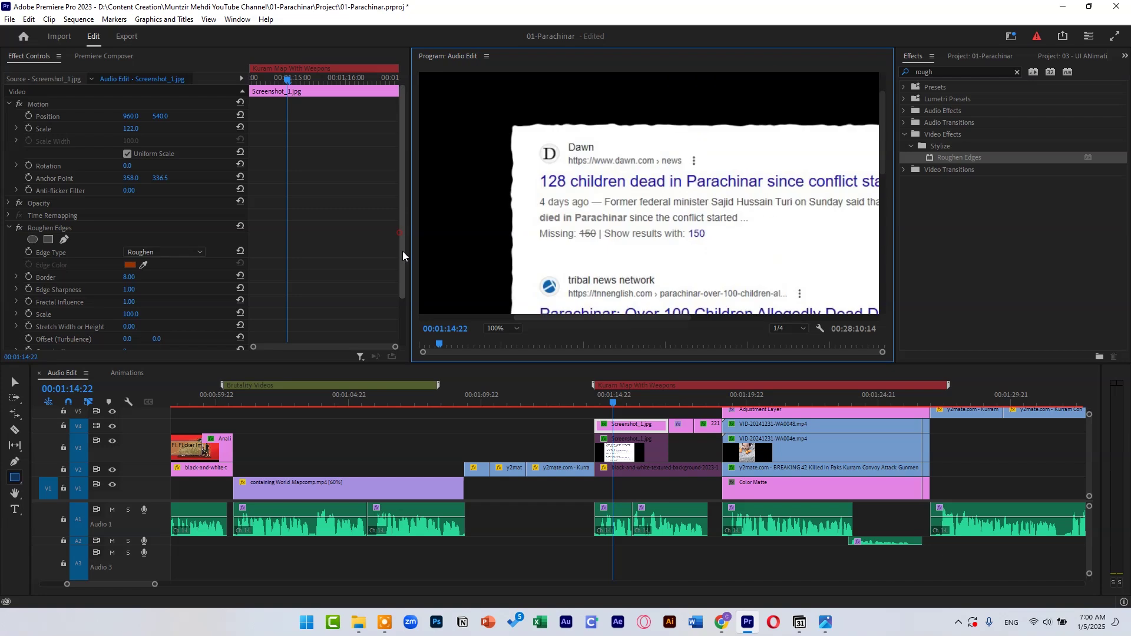
# Set the Roughen Edges Border to 60 and Edge Sharpness to 10
pyautogui.scroll(-3, 182, 228)
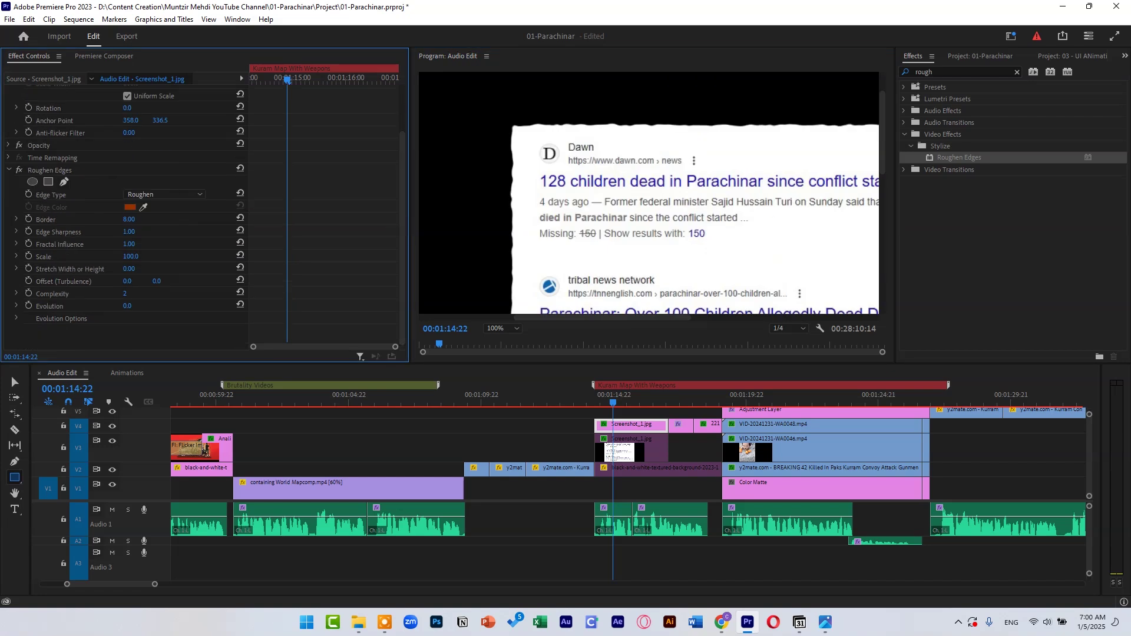
pyautogui.click(128, 219)
pyautogui.write('60')
pyautogui.press('Return')
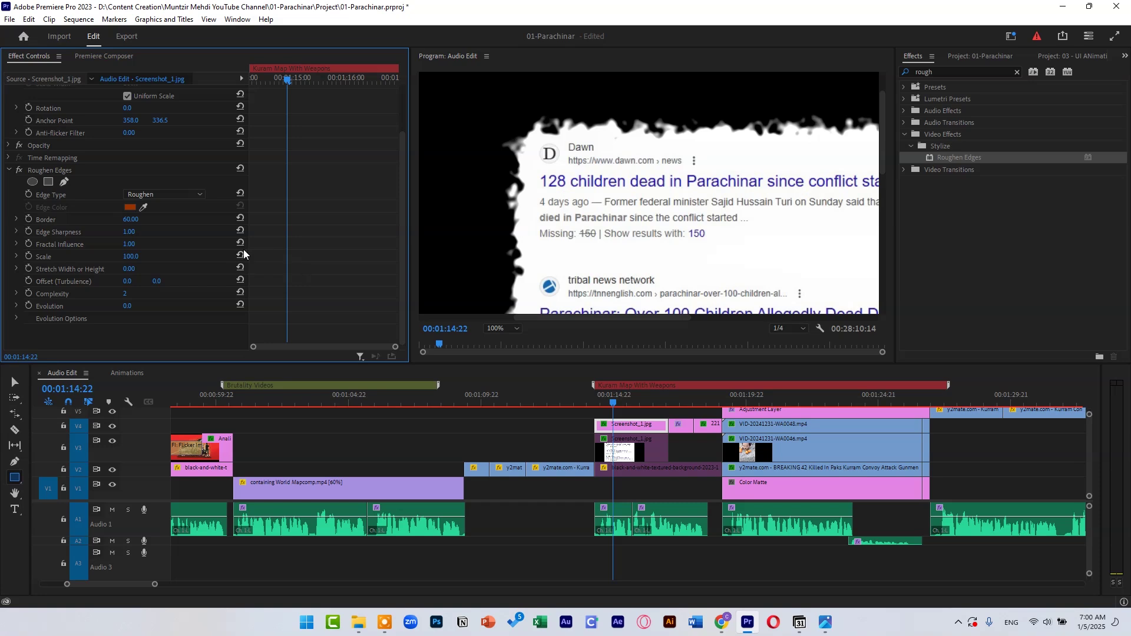
pyautogui.click(128, 232)
pyautogui.write('10')
pyautogui.press('Return')
# Set the Roughen Edges Fractal Influence to 0
pyautogui.click(131, 245)
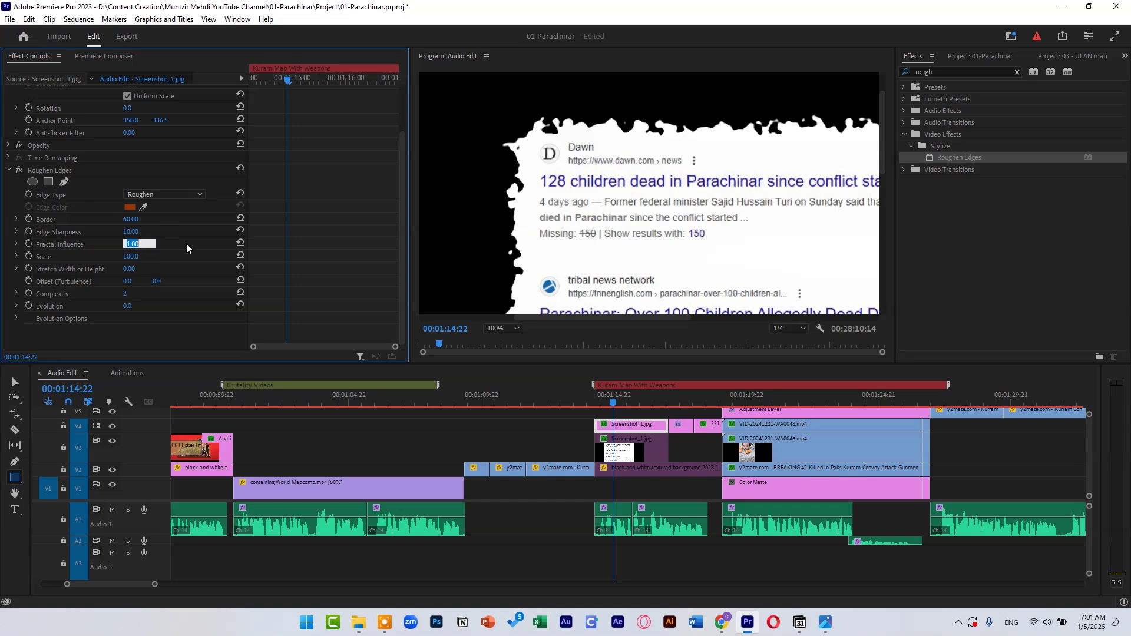
pyautogui.click(186, 248)
pyautogui.click(131, 245)
pyautogui.write('0')
pyautogui.press('Return')
# Switch Fractal Influence between 1 and 0 to compare the edges, ending on 0
pyautogui.click(129, 244)
pyautogui.write('1')
pyautogui.press('Return')
pyautogui.click(129, 244)
pyautogui.write('0')
pyautogui.press('Return')
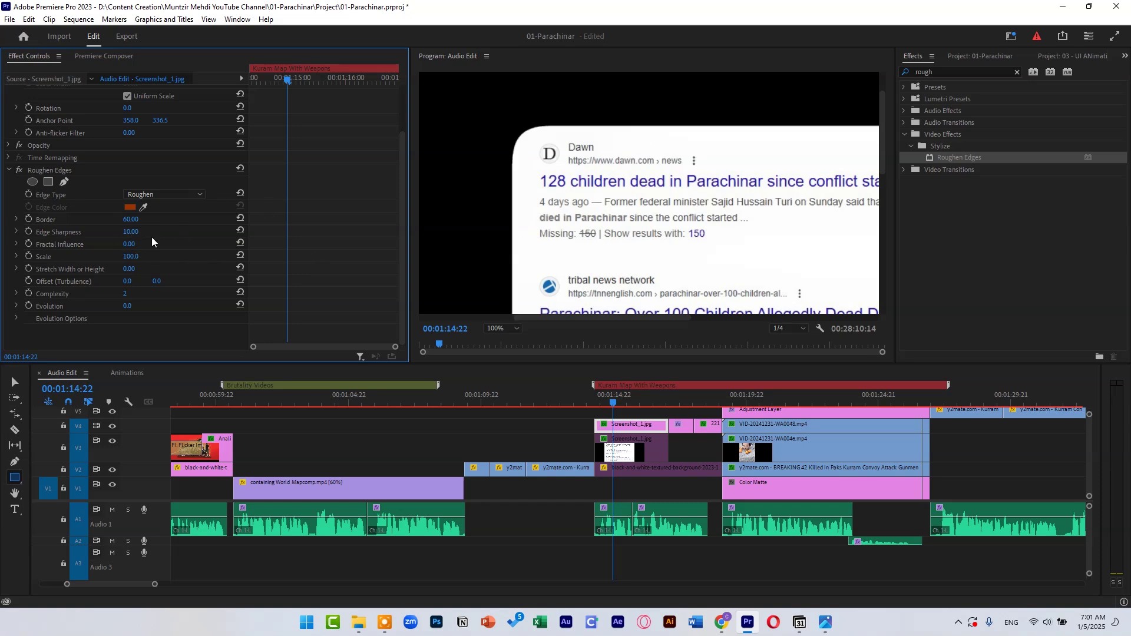
pyautogui.click(129, 244)
pyautogui.write('1')
pyautogui.press('Return')
pyautogui.click(130, 244)
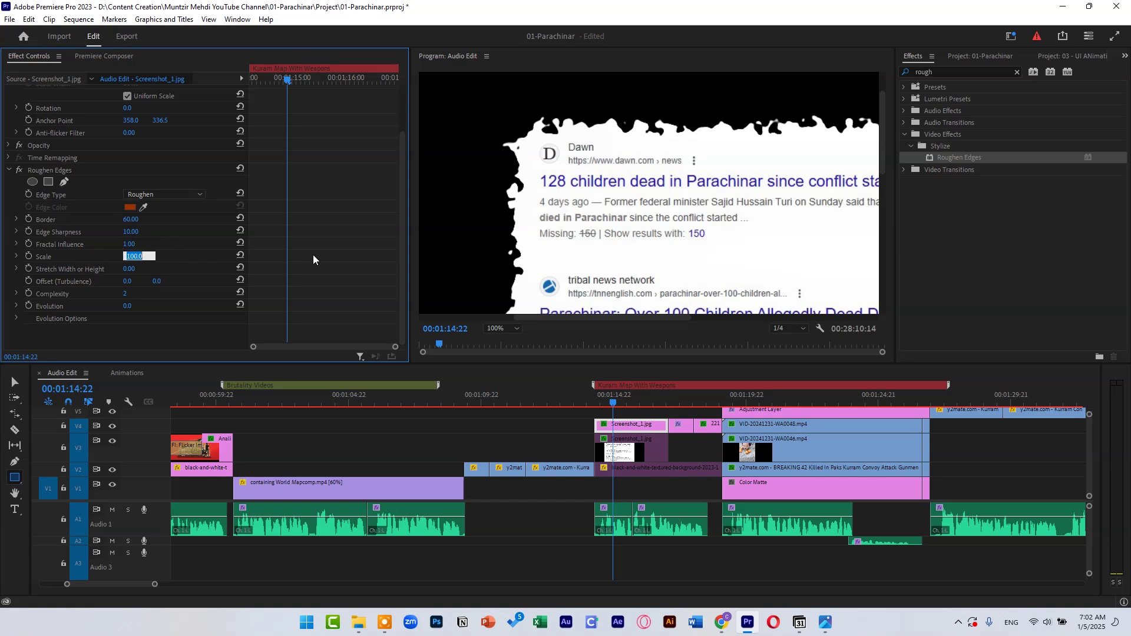
pyautogui.write('0')
pyautogui.press('Return')
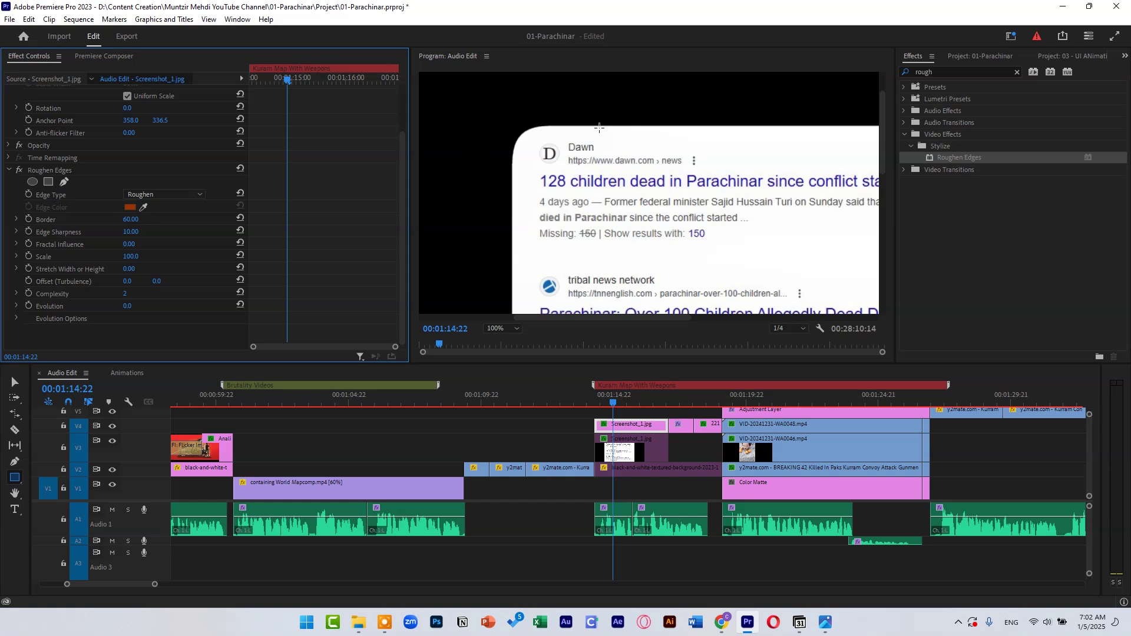
# Try a Roughen Edges Border of 100, and set it back to 60
pyautogui.click(126, 221)
pyautogui.write('100')
pyautogui.press('Return')
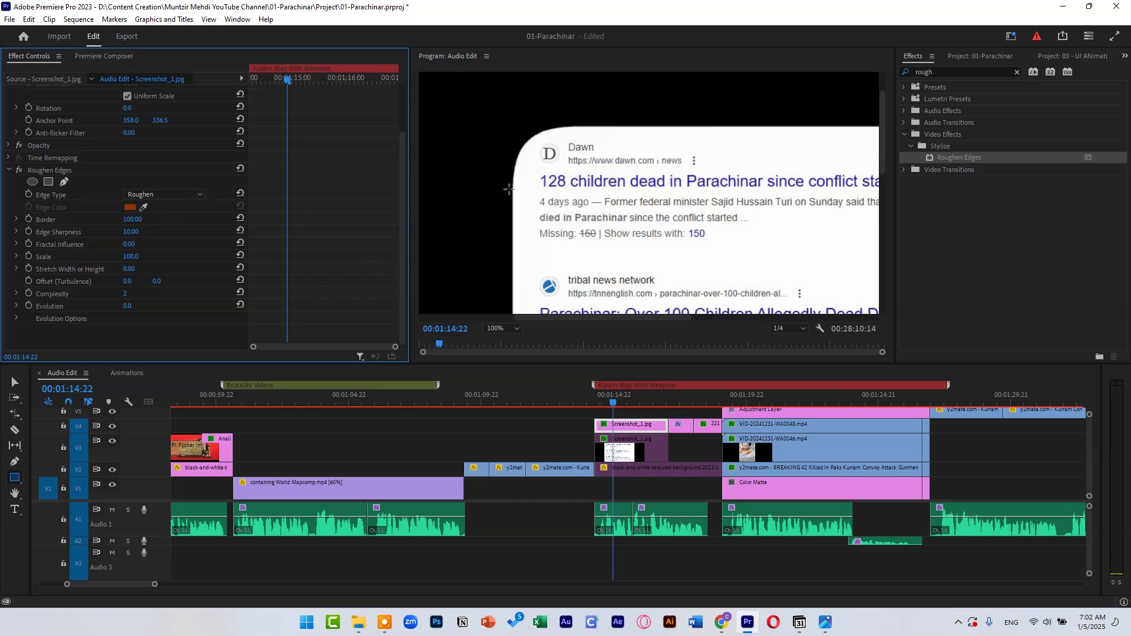
pyautogui.click(139, 215)
pyautogui.write('60')
pyautogui.press('Return')
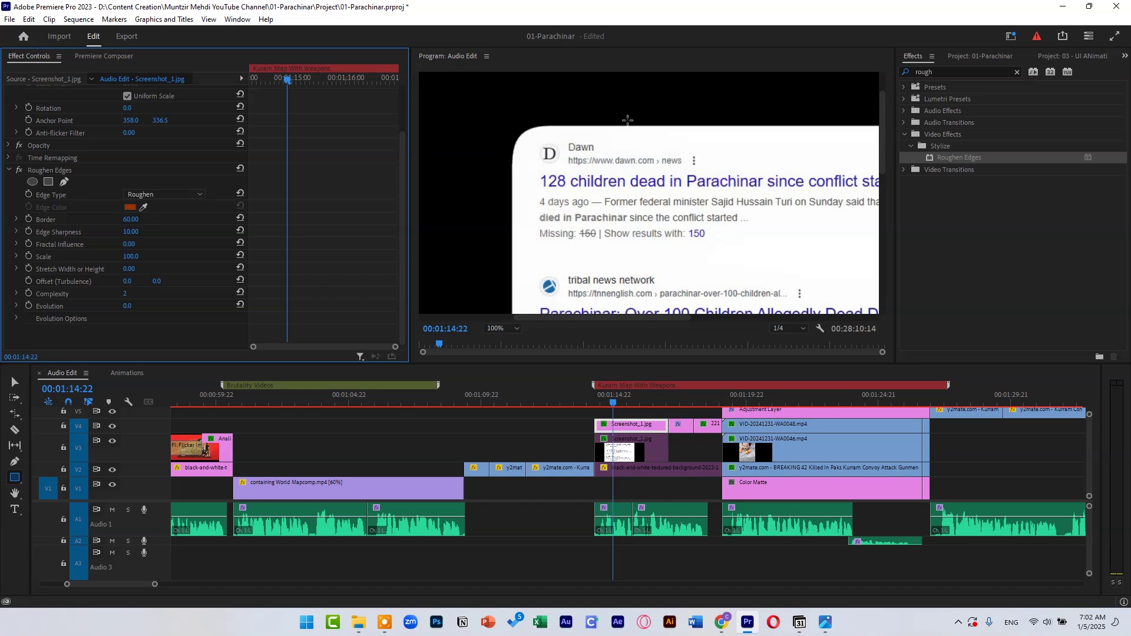
# Search the effects for "drop" and apply Drop Shadow to the Screenshot_1.jpg clip on V4
pyautogui.click(498, 328)
pyautogui.click(507, 342)
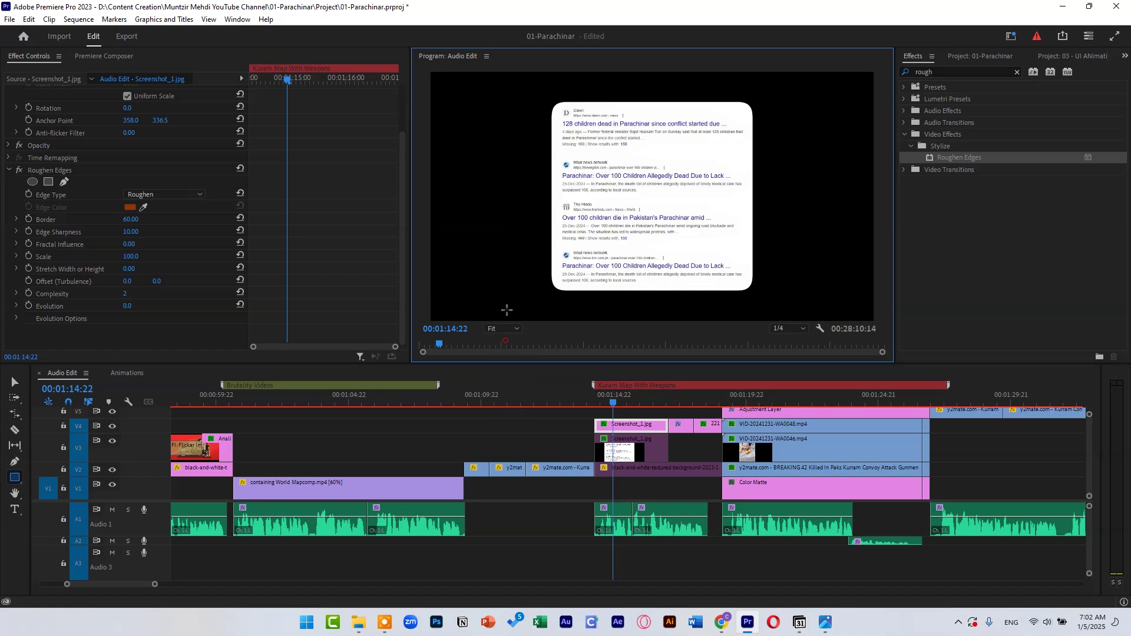
pyautogui.click(942, 71)
pyautogui.write('drop')
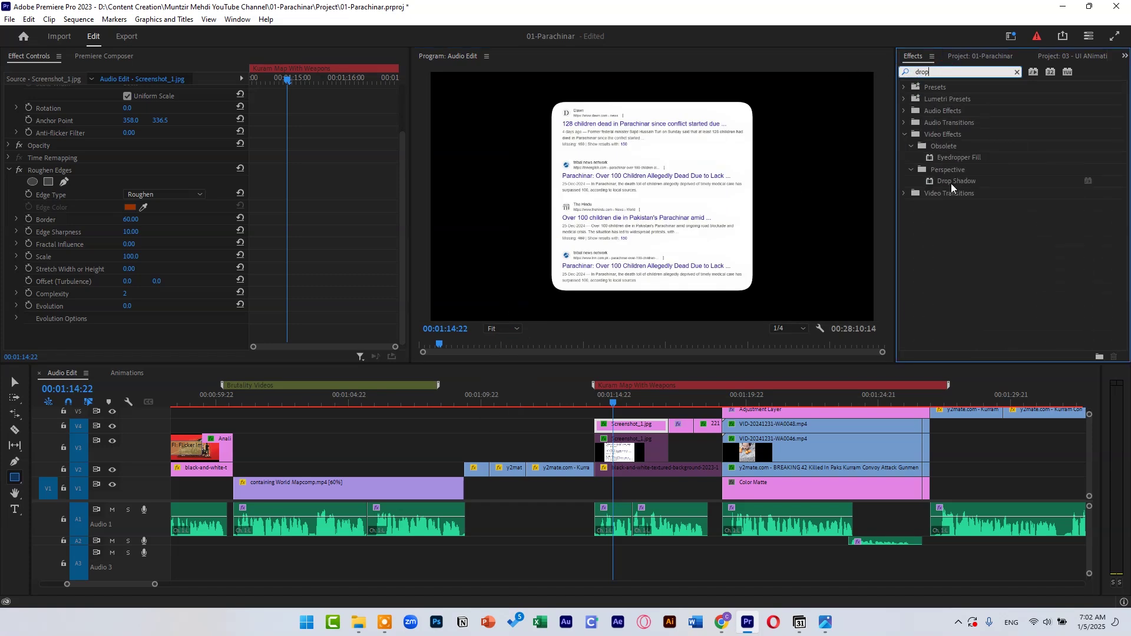
pyautogui.moveTo(951, 182); pyautogui.dragTo(151, 324)
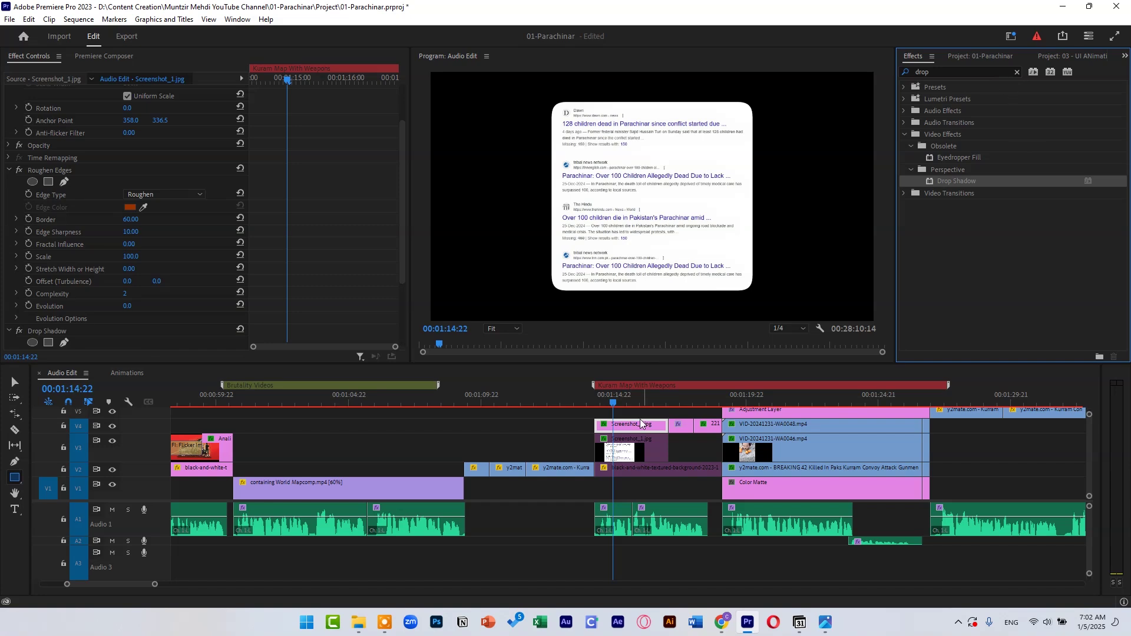
# Move the Screenshot_1.jpg clip up to track V5 and place the Color Matte beneath it on V4
pyautogui.moveTo(633, 425); pyautogui.dragTo(636, 414)
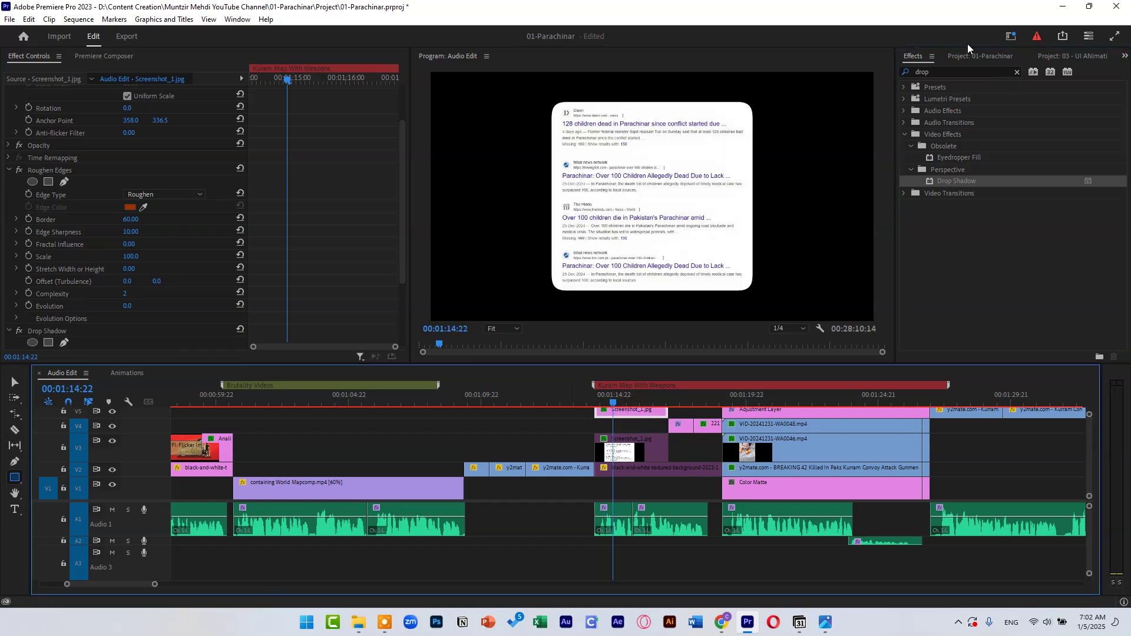
pyautogui.click(980, 56)
pyautogui.moveTo(968, 136); pyautogui.dragTo(759, 156)
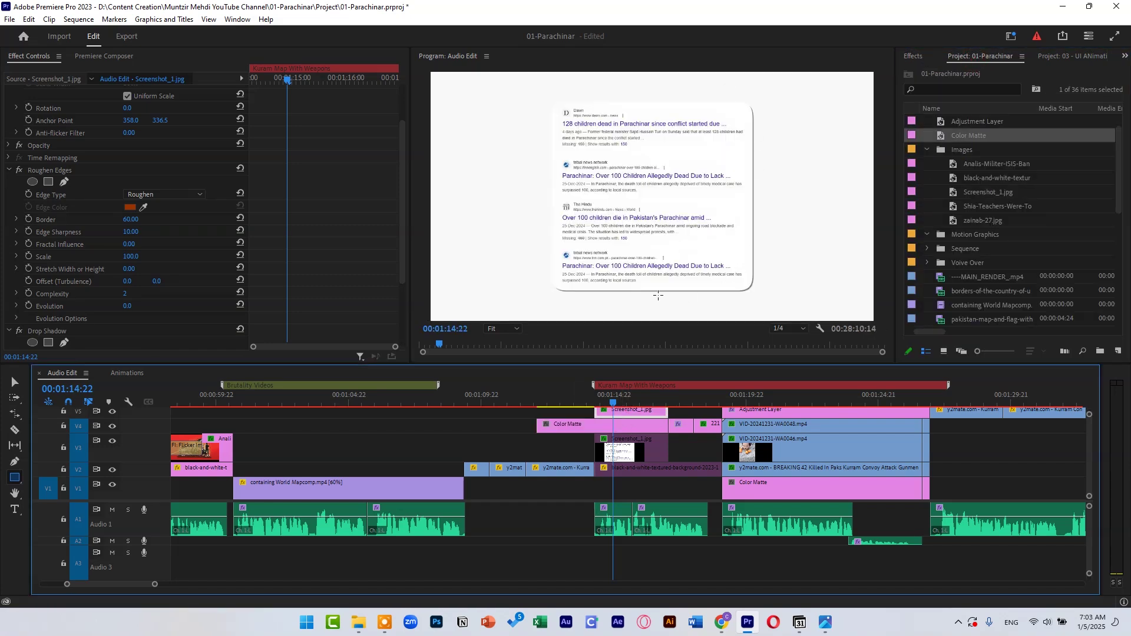
# Soften the Drop Shadow with an Opacity of 8%, Distance of 29 and Softness of 415
pyautogui.scroll(-4, 178, 318)
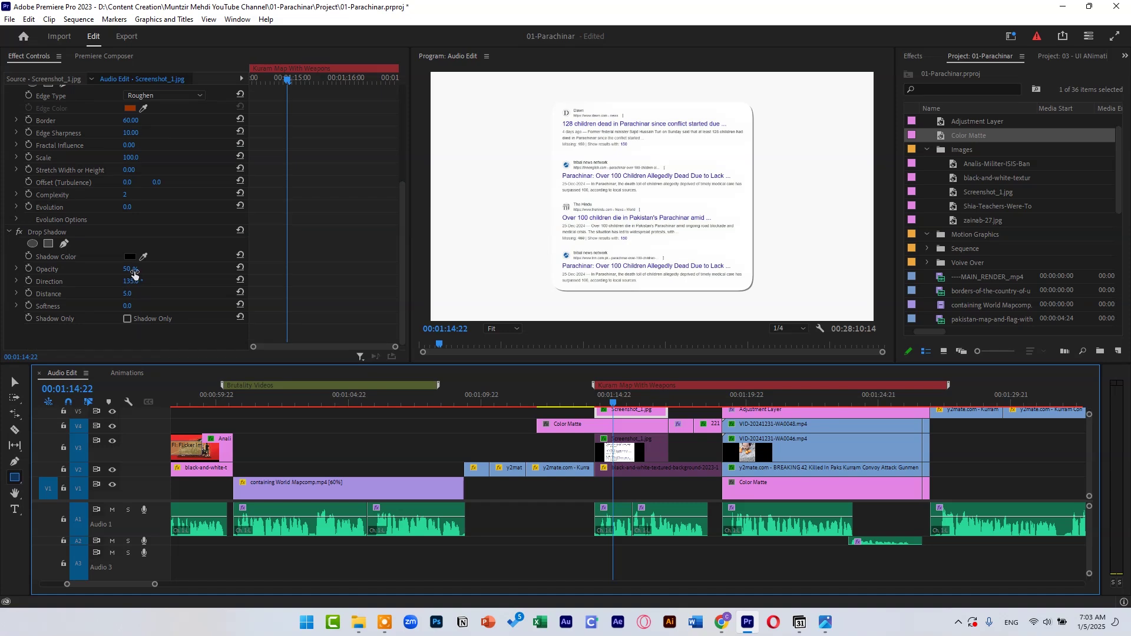
pyautogui.moveTo(128, 294); pyautogui.dragTo(372, 307)
pyautogui.moveTo(127, 269); pyautogui.dragTo(98, 269)
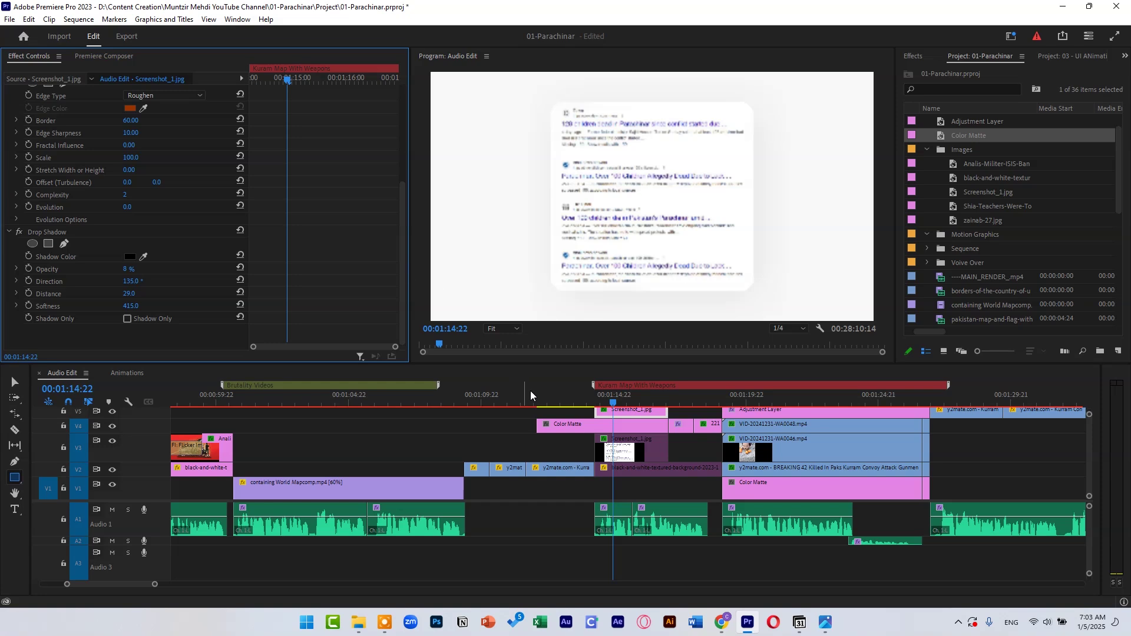
# Set the program monitor's playback resolution to Full
pyautogui.click(785, 328)
pyautogui.click(786, 331)
pyautogui.click(785, 329)
pyautogui.click(787, 343)
pyautogui.click(548, 411)
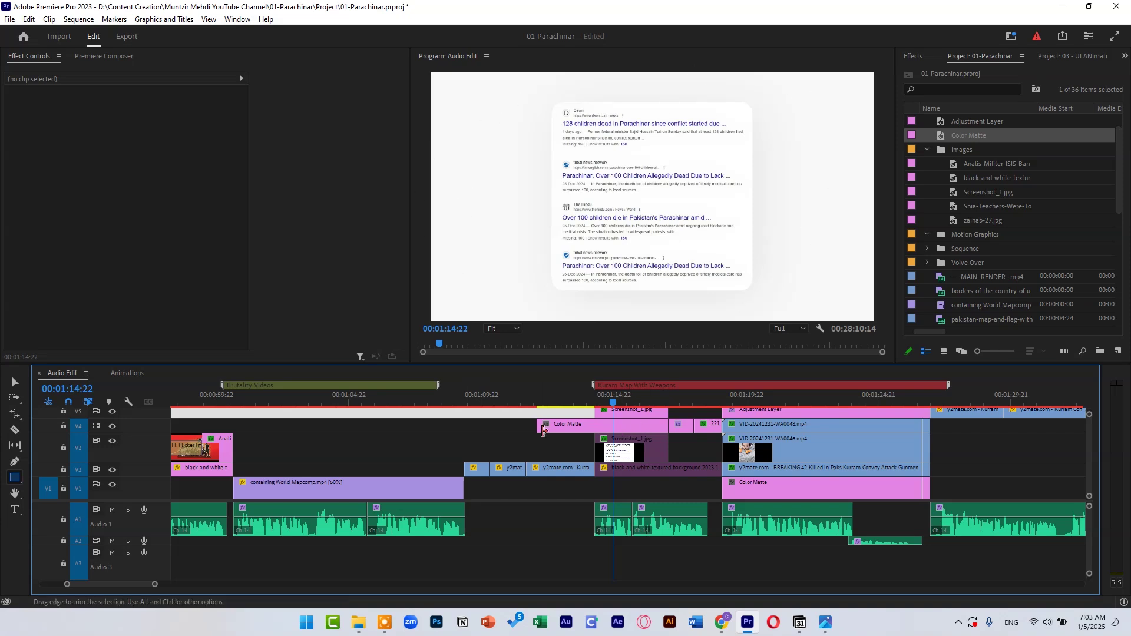
# Enable the full-length Adjustment Layer on the upper track V8, collapse its Camera Blur settings and view the frame maximized
pyautogui.scroll(2, 647, 421)
pyautogui.hscroll(-2, 648, 421)
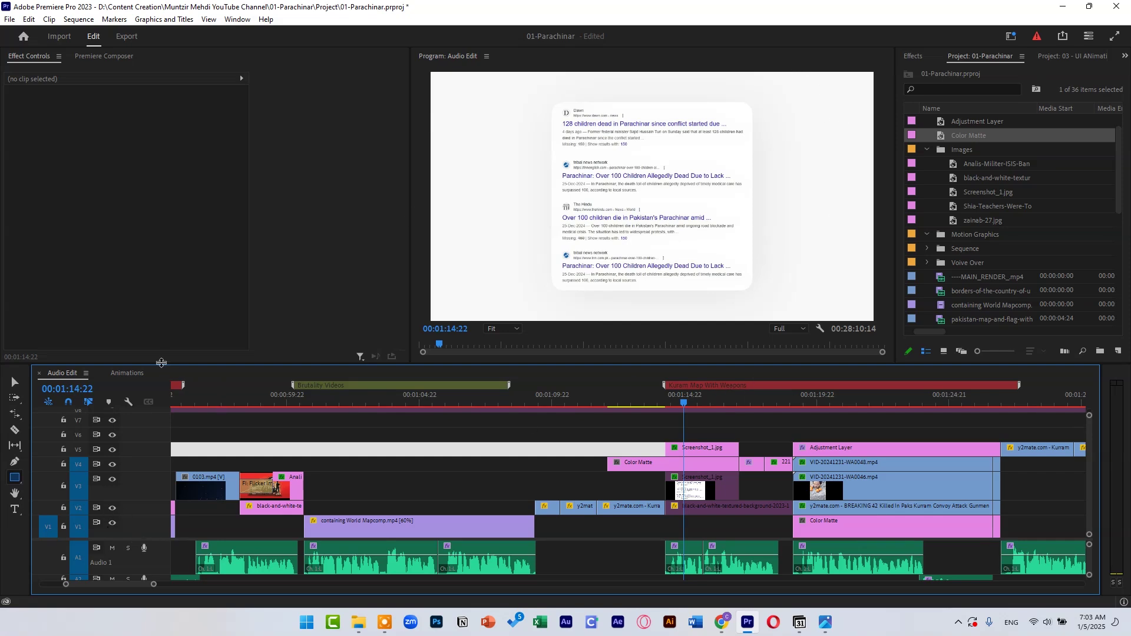
pyautogui.moveTo(161, 363); pyautogui.dragTo(161, 317)
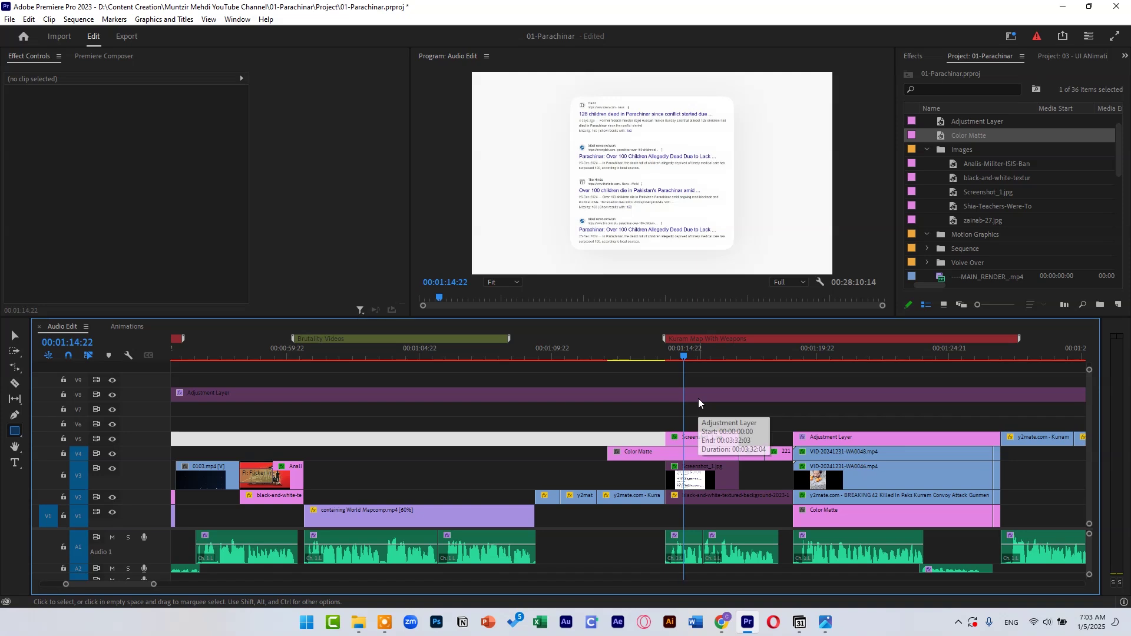
pyautogui.click(702, 383)
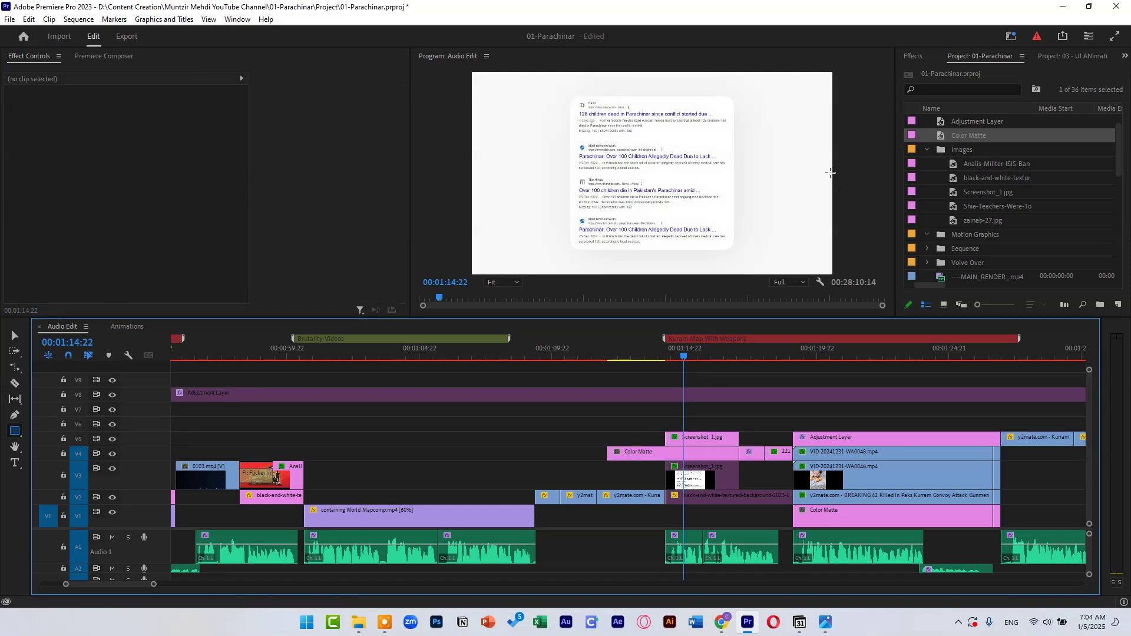
pyautogui.click(698, 398)
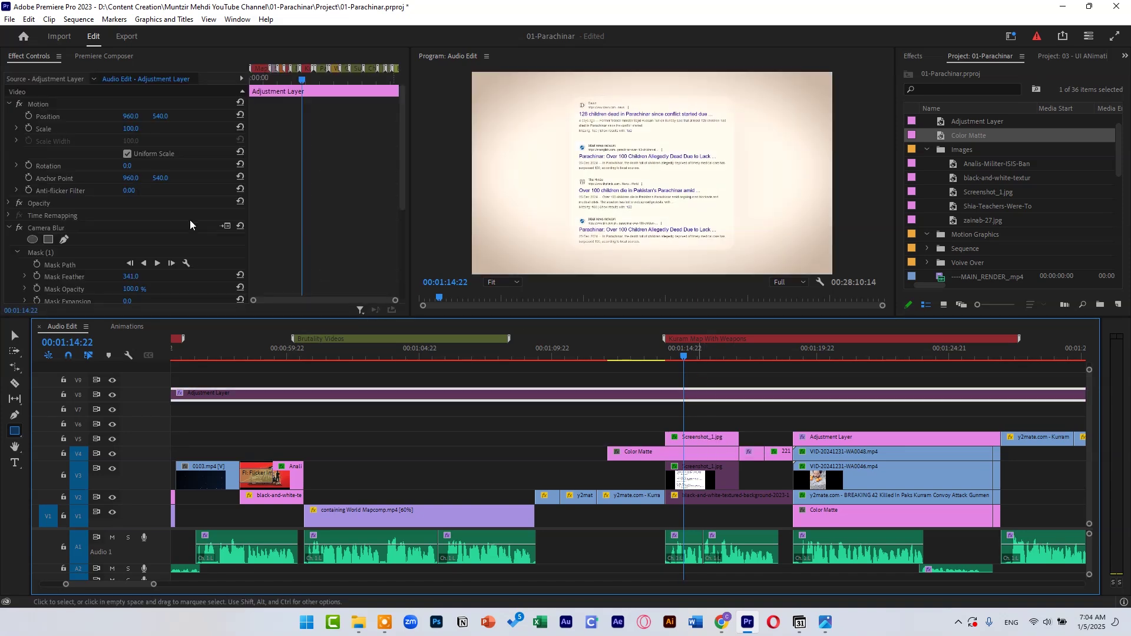
pyautogui.click(8, 228)
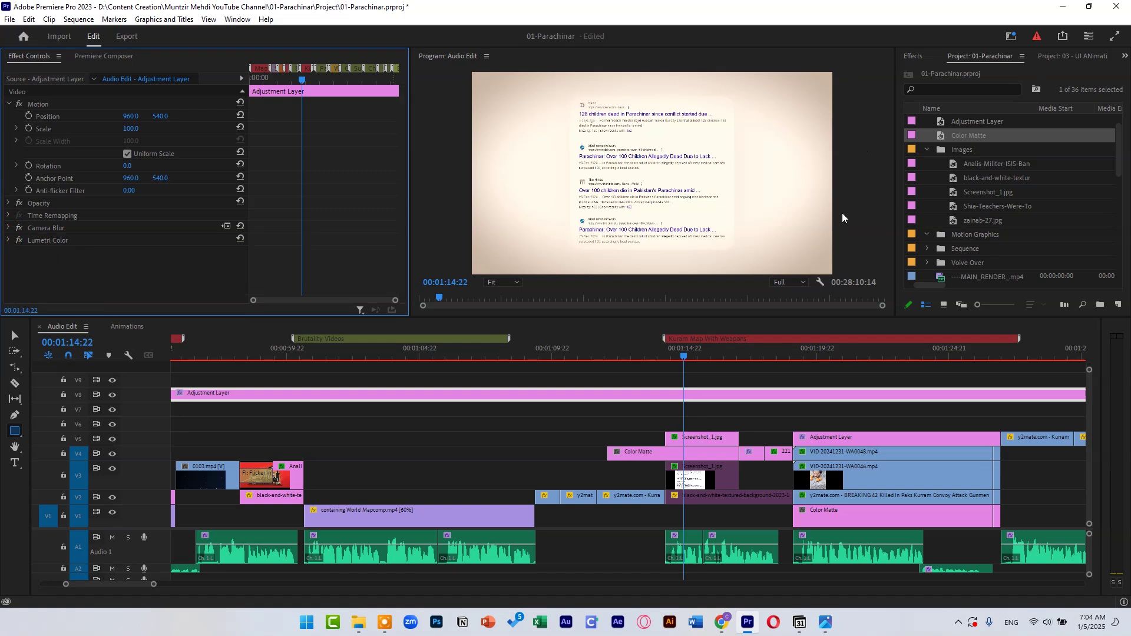
pyautogui.press('`')
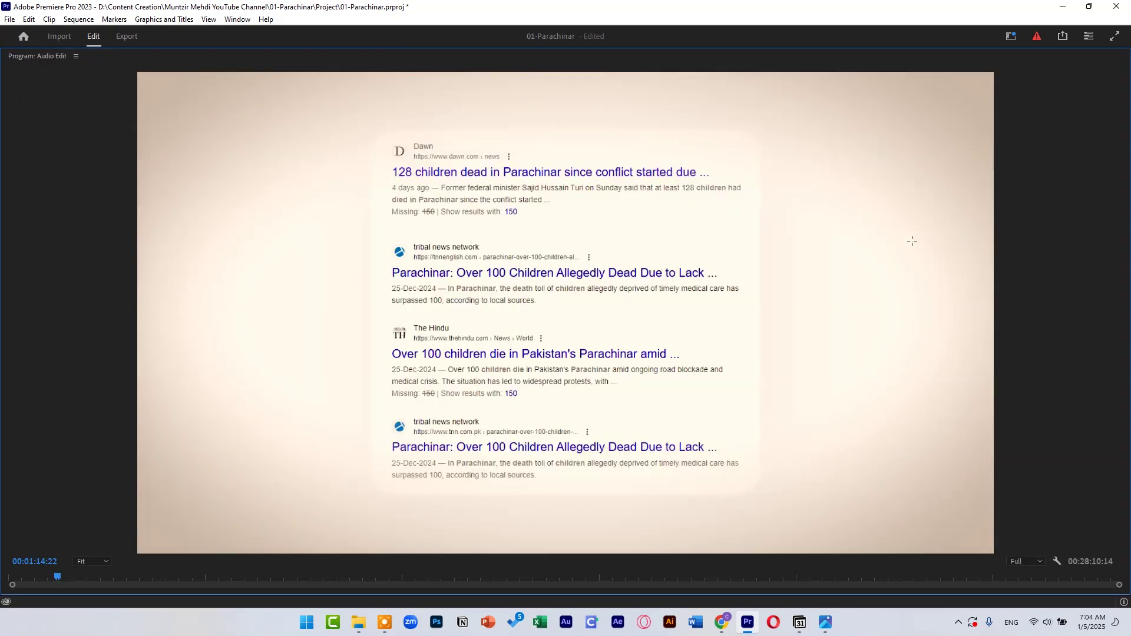